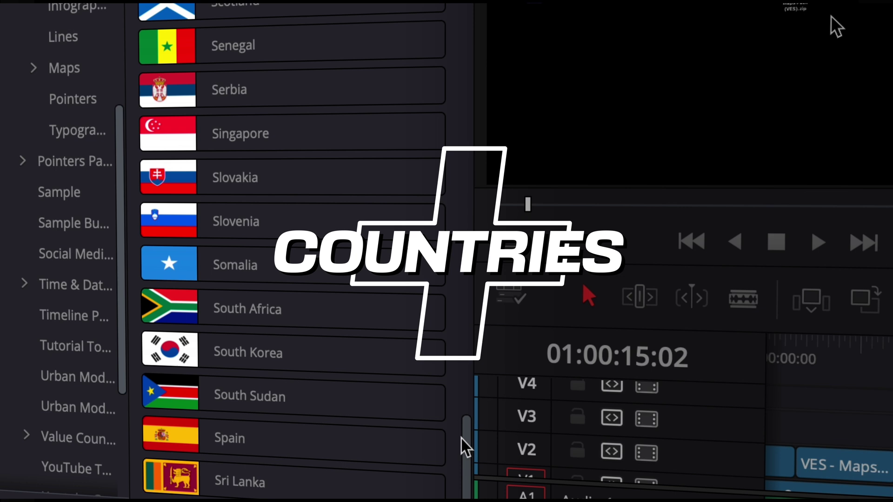
# Step: Preview the licence, installation instructions and included fonts in the Maps Pack (VES) folder
pyautogui.moveTo(465, 447); pyautogui.dragTo(465, 326)
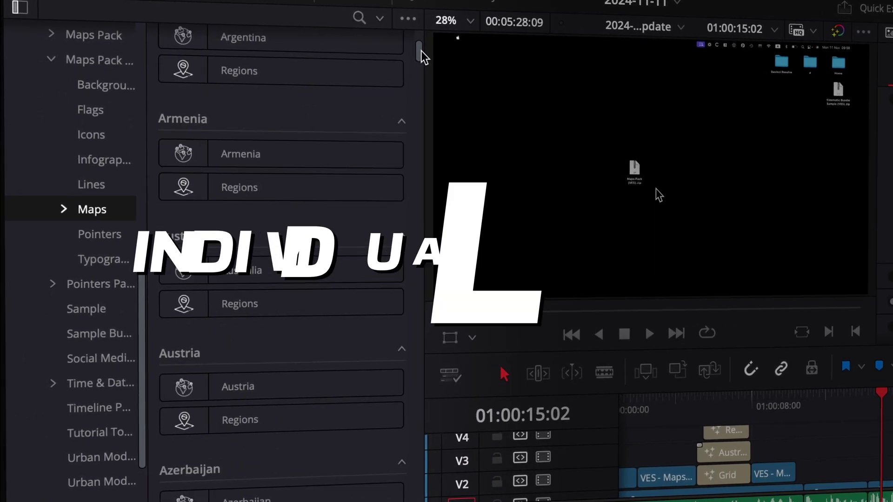
pyautogui.moveTo(424, 56); pyautogui.dragTo(421, 82)
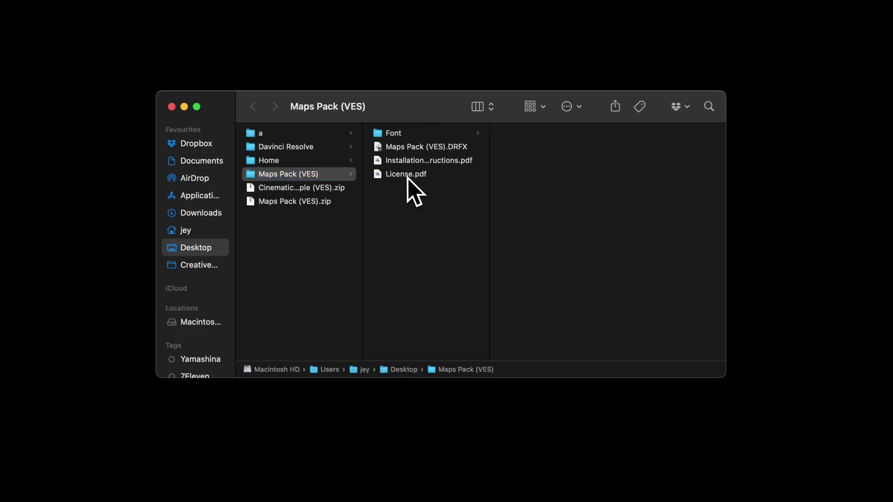
pyautogui.click(408, 177)
pyautogui.click(406, 163)
pyautogui.click(418, 147)
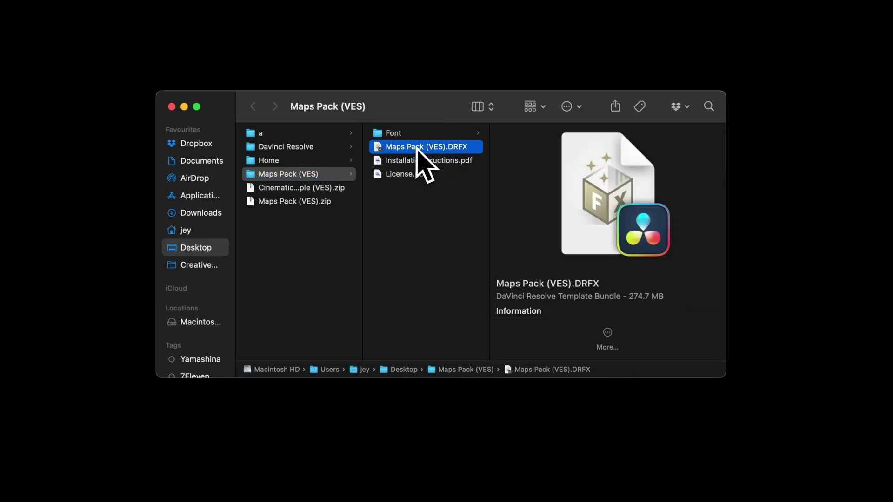
pyautogui.click(415, 135)
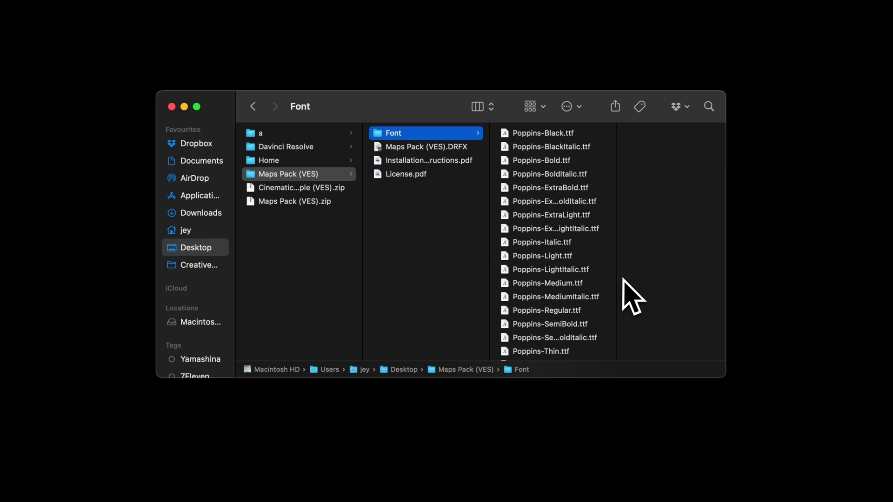
pyautogui.scroll(-2, 608, 313)
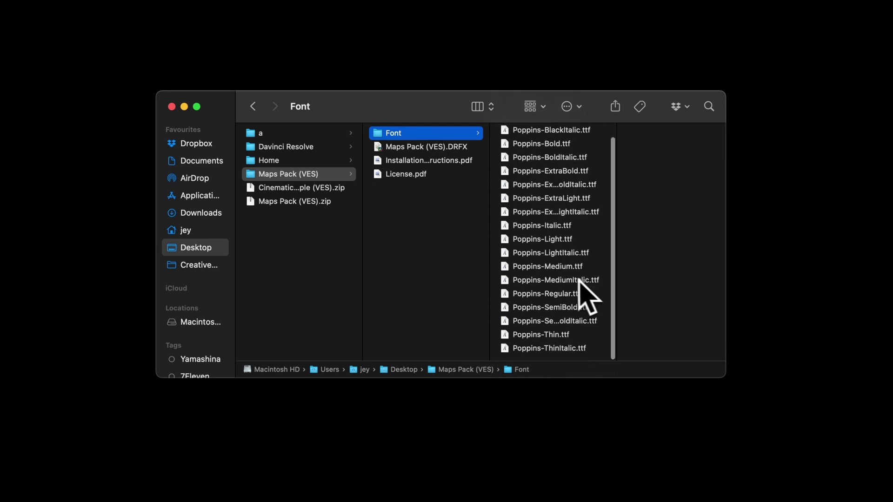
pyautogui.scroll(2, 565, 237)
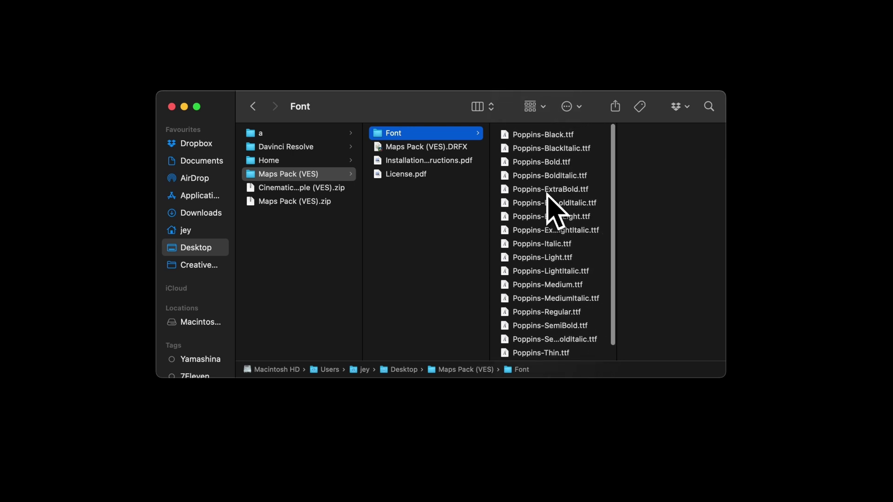
# Step: Install Maps Pack (VES).DRFX, overwriting the previously installed bundle
pyautogui.click(431, 148)
pyautogui.doubleClick(437, 150)
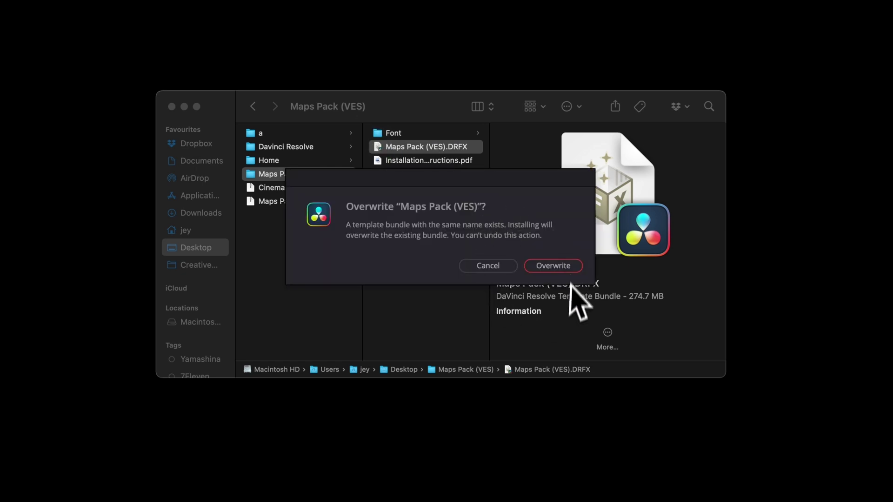
pyautogui.click(553, 266)
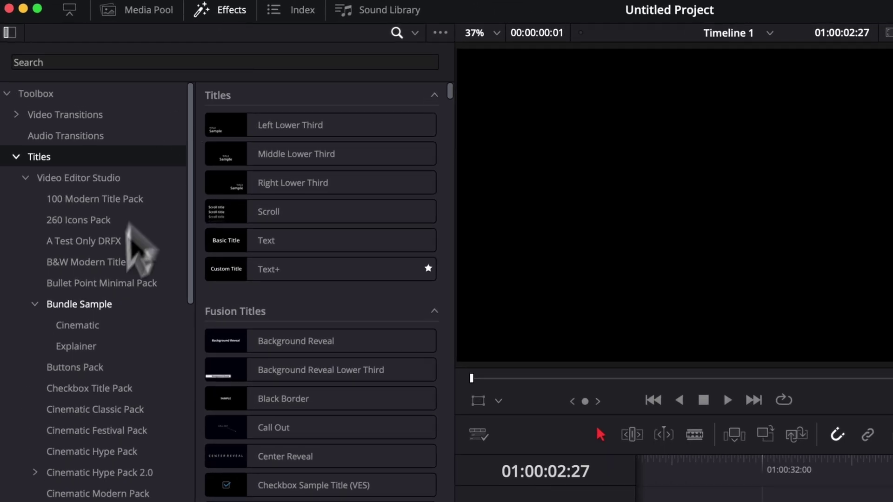
# Step: Expand Maps Pack > Maps and browse the Nations, Nations with Regions and World Map titles
pyautogui.scroll(-1, 68, 207)
pyautogui.scroll(-10, 101, 313)
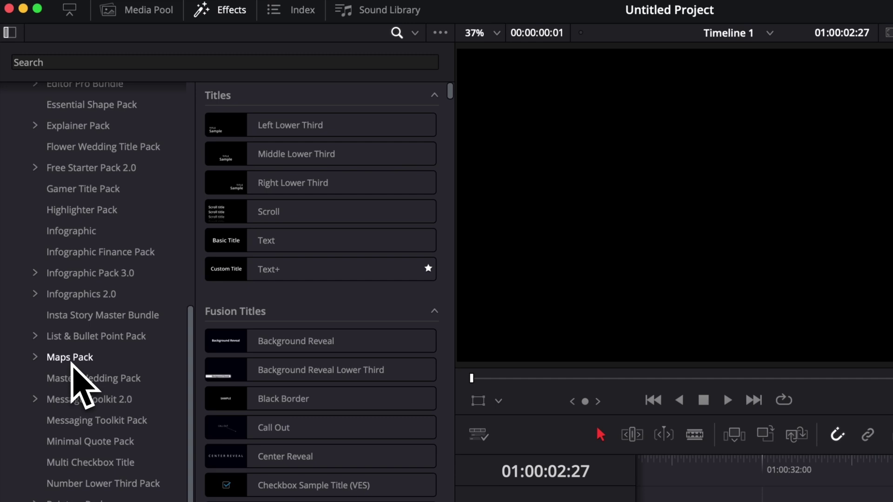
pyautogui.click(36, 357)
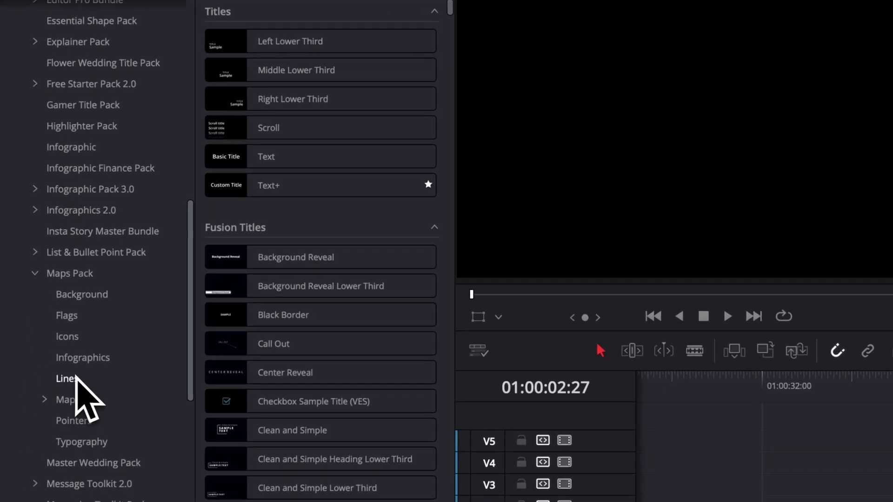
pyautogui.scroll(-2, 48, 302)
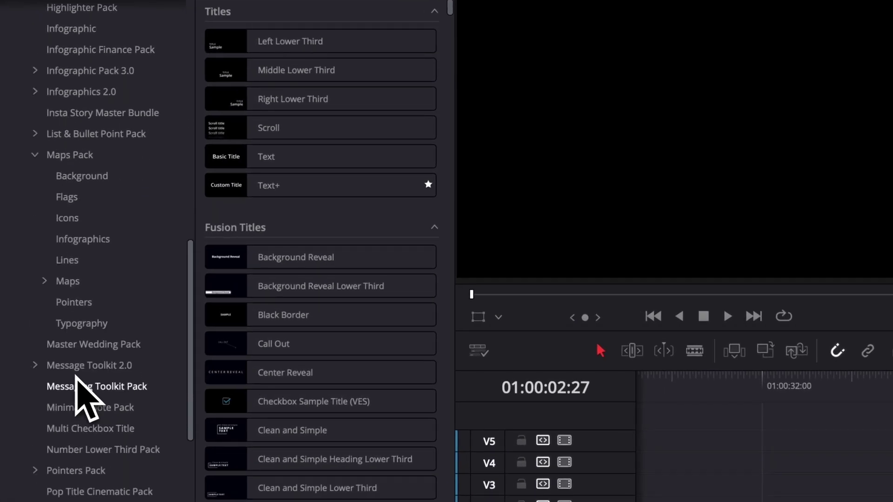
pyautogui.click(45, 282)
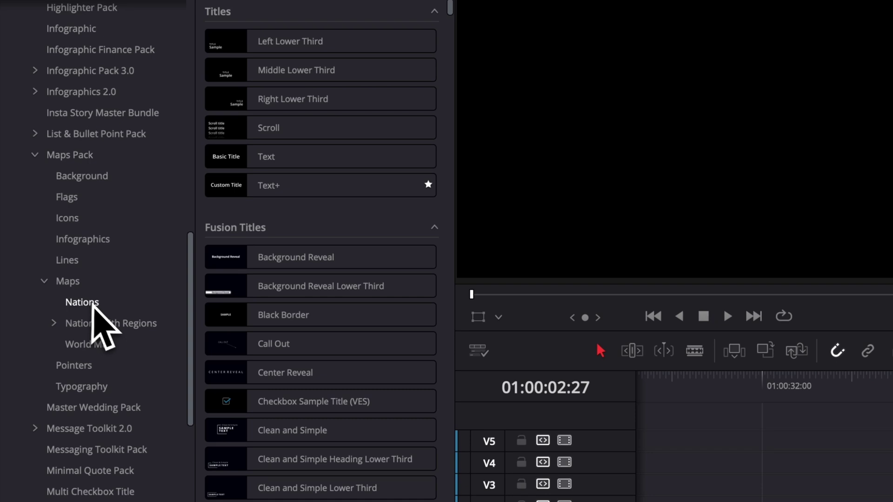
pyautogui.click(81, 303)
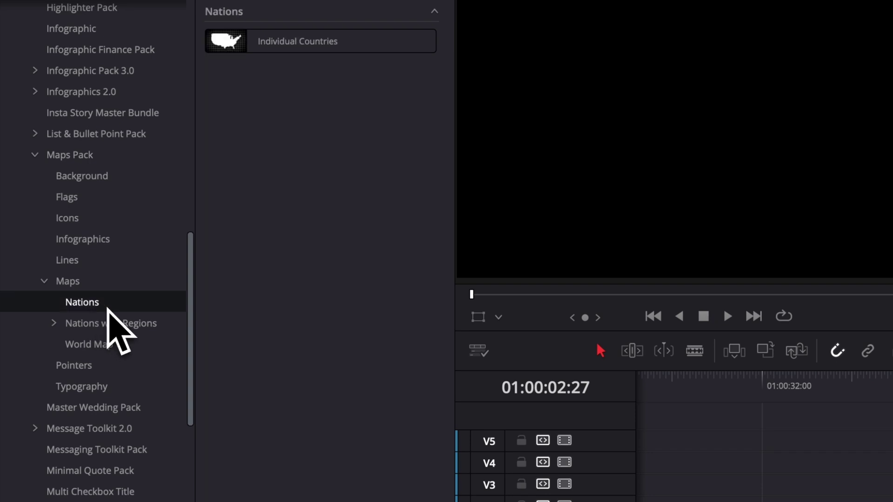
pyautogui.click(135, 340)
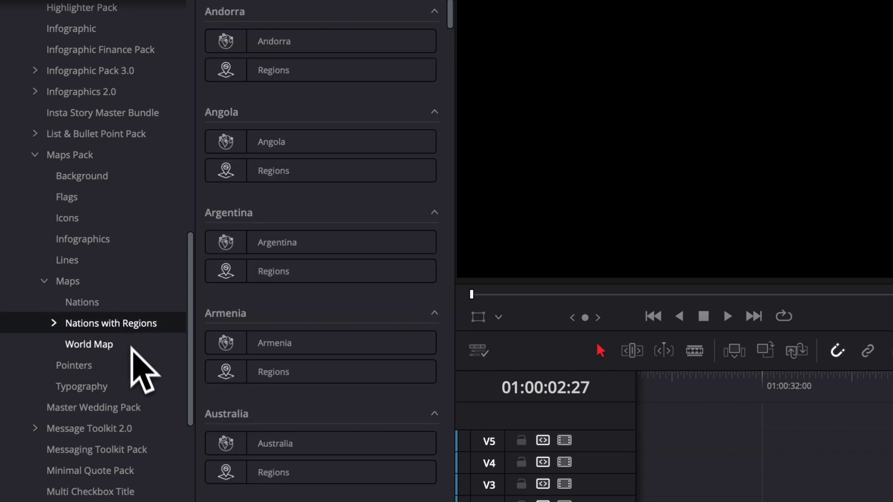
pyautogui.click(139, 362)
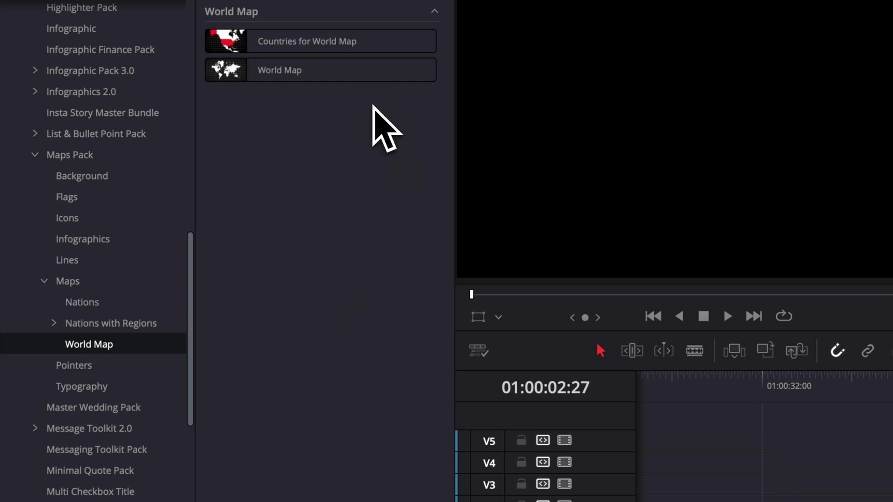
# Step: Drop the World Map title onto track V1 of the timeline
pyautogui.moveTo(275, 74); pyautogui.dragTo(618, 474)
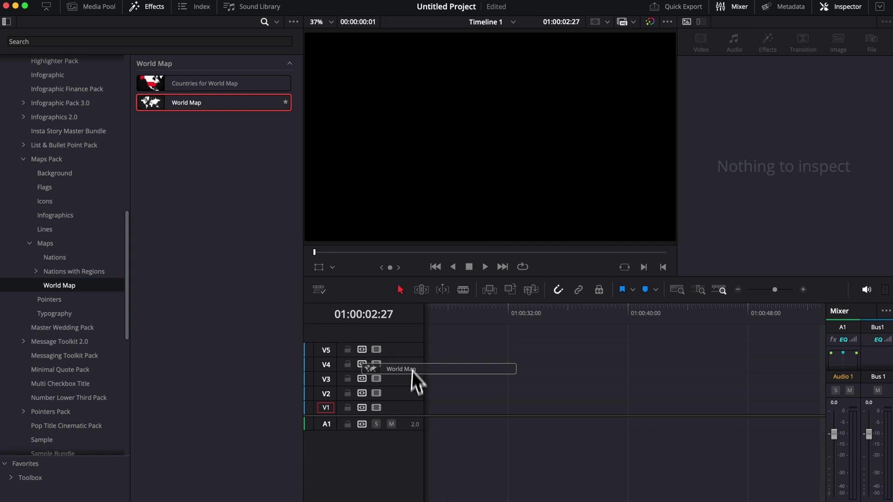
pyautogui.moveTo(426, 410); pyautogui.dragTo(426, 417)
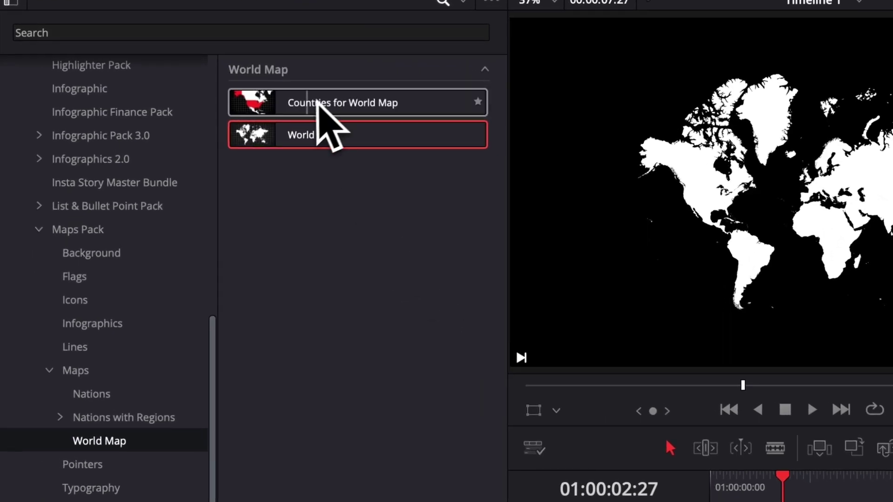
# Step: Add Countries for World Map on V2 and set Select Your Country to Colombia
pyautogui.moveTo(373, 110); pyautogui.dragTo(739, 501)
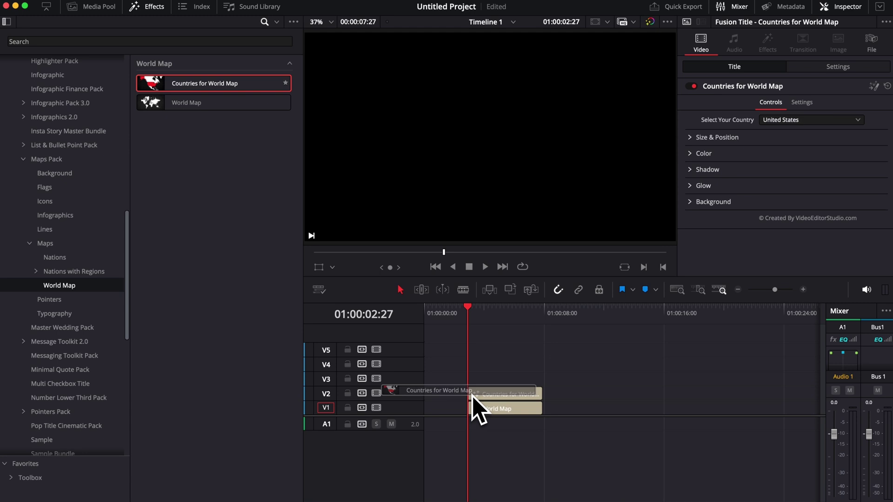
pyautogui.click(501, 312)
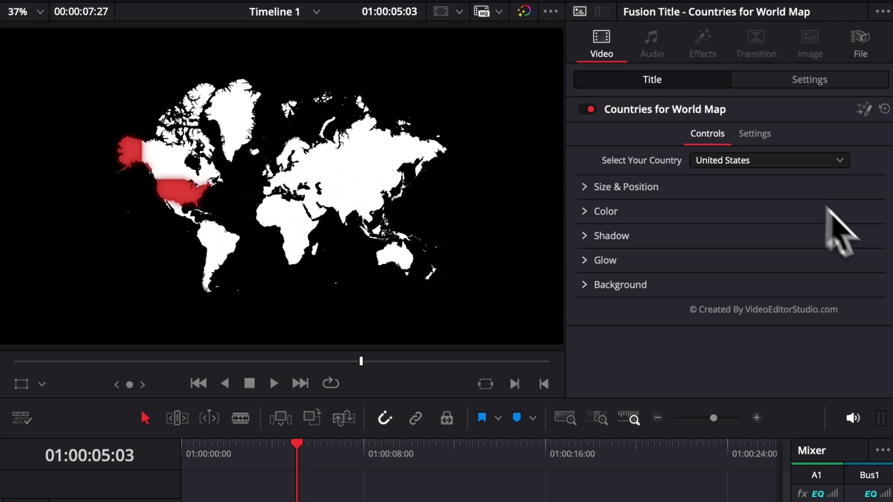
pyautogui.click(768, 163)
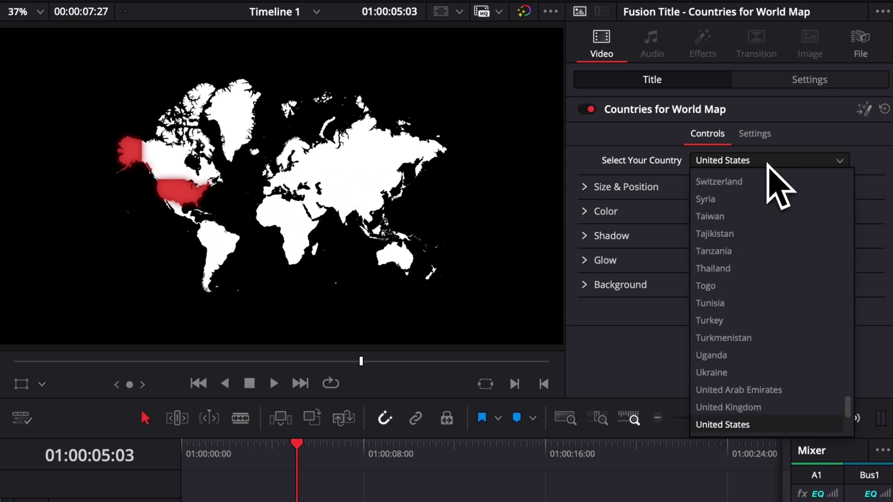
pyautogui.scroll(-3, 760, 328)
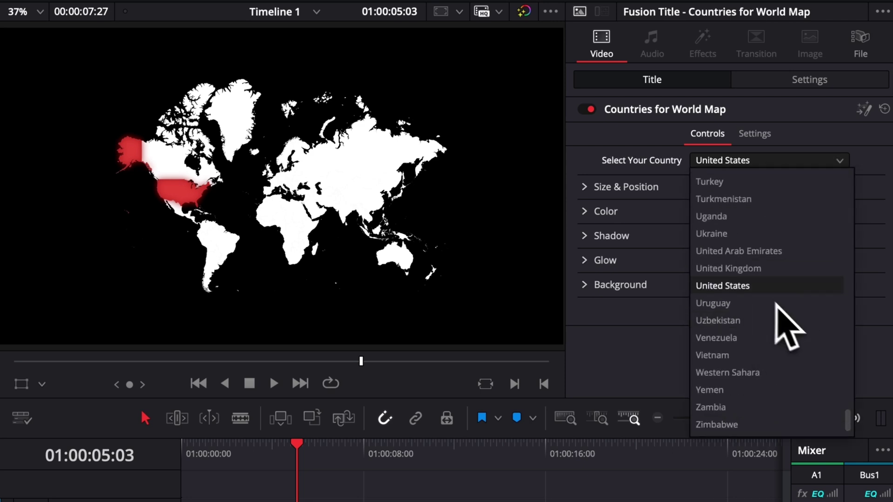
pyautogui.scroll(10, 768, 307)
pyautogui.click(759, 264)
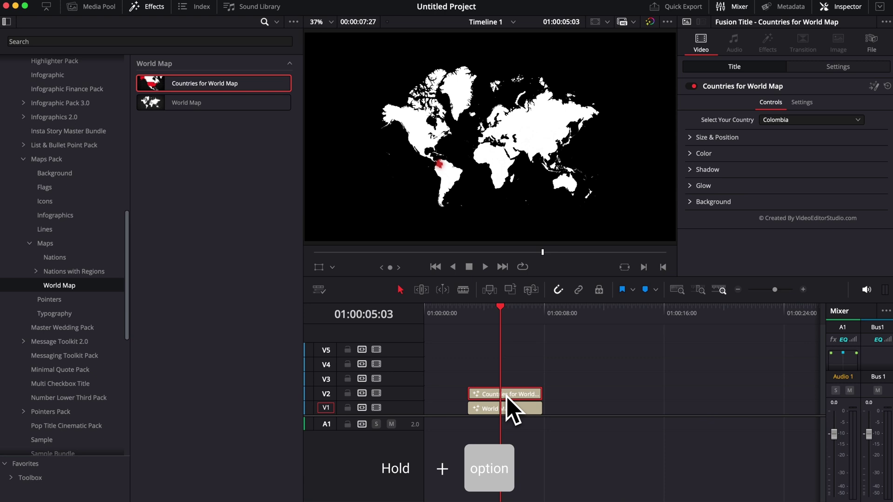
# Step: Duplicate the country title onto V3 and set its country to Brazil
pyautogui.moveTo(506, 399); pyautogui.dragTo(506, 389)
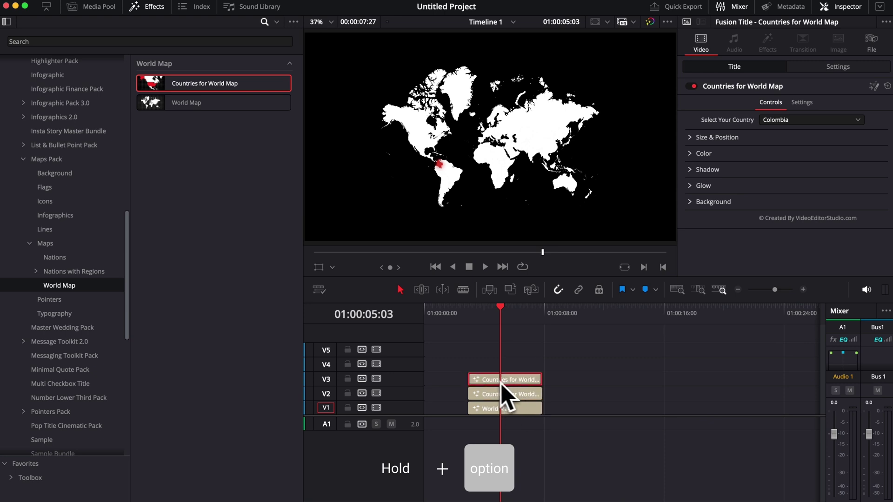
pyautogui.click(791, 120)
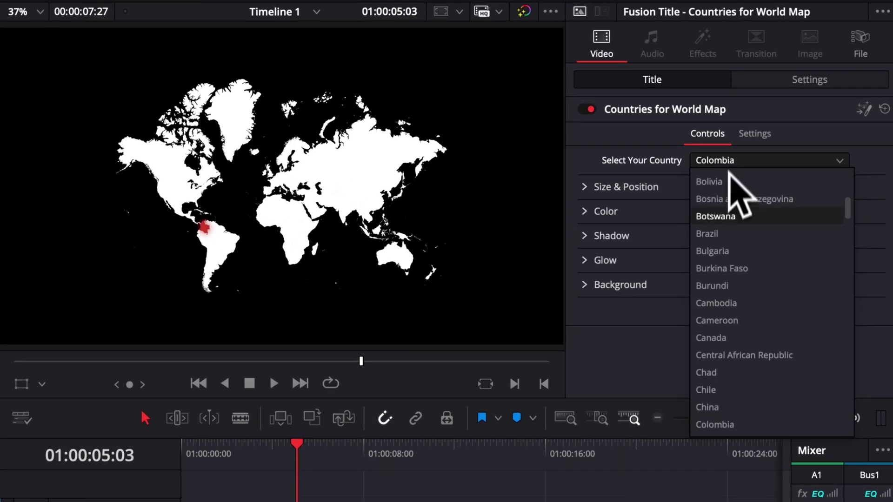
pyautogui.click(724, 238)
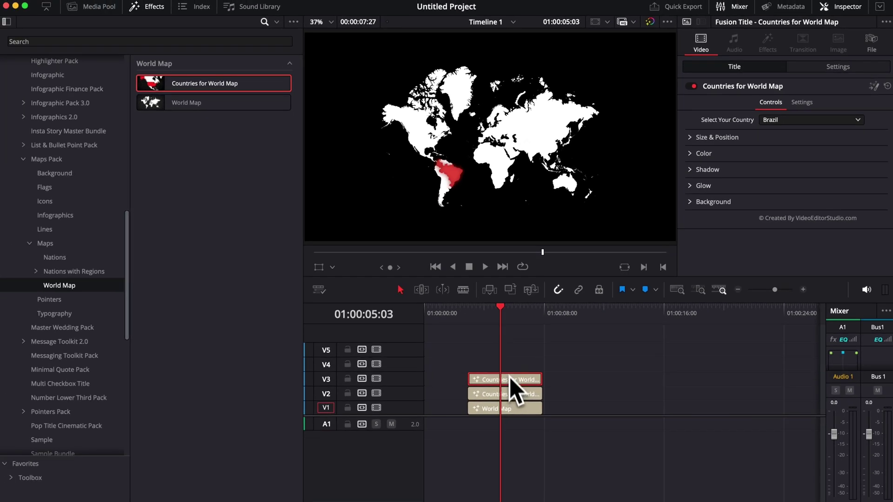
# Step: Duplicate the title again onto V4 and set its country to France
pyautogui.moveTo(510, 375); pyautogui.dragTo(509, 369)
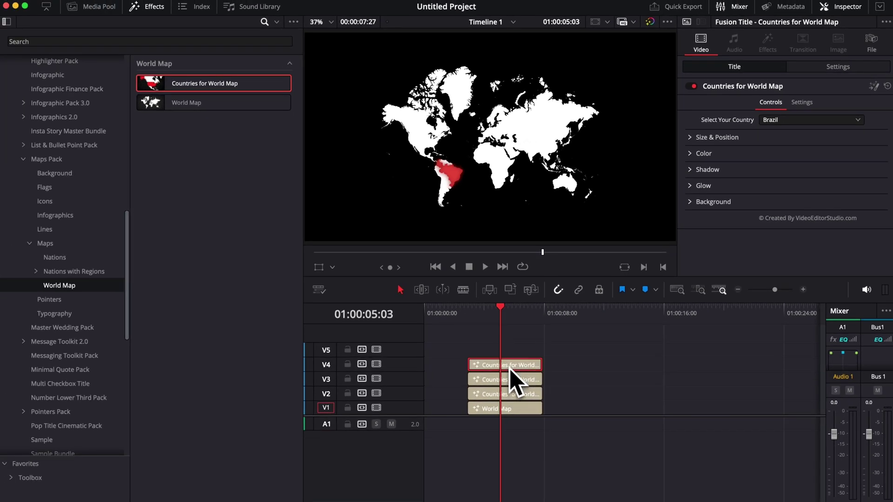
pyautogui.click(791, 120)
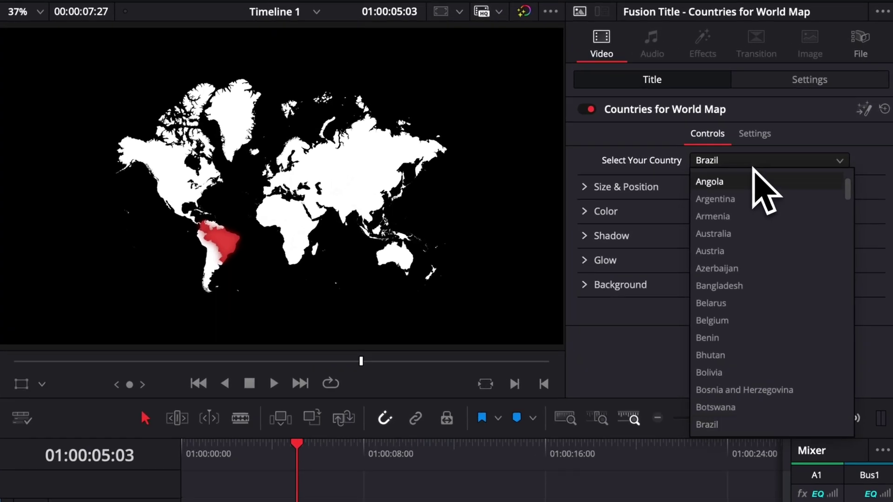
pyautogui.scroll(-7, 709, 326)
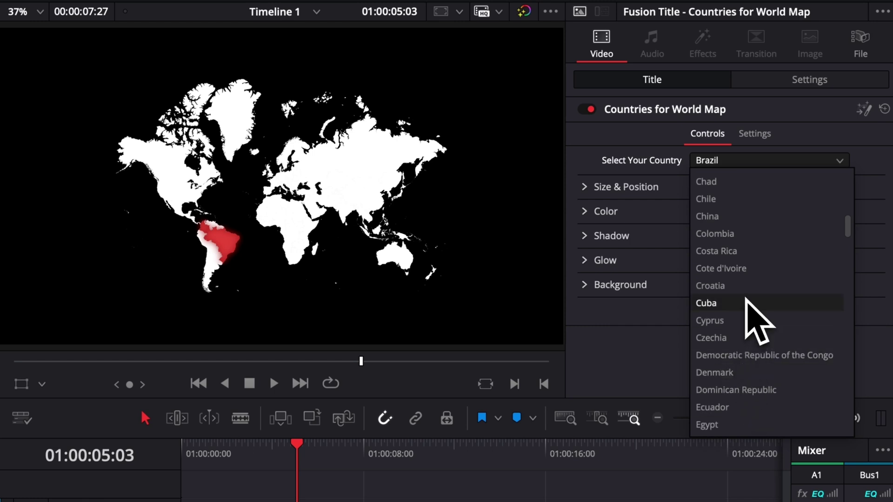
pyautogui.write('fr')
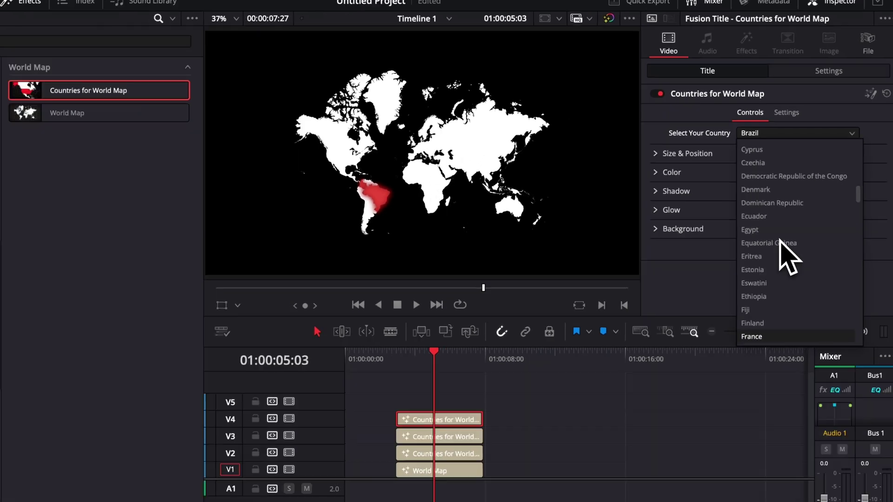
pyautogui.press('Return')
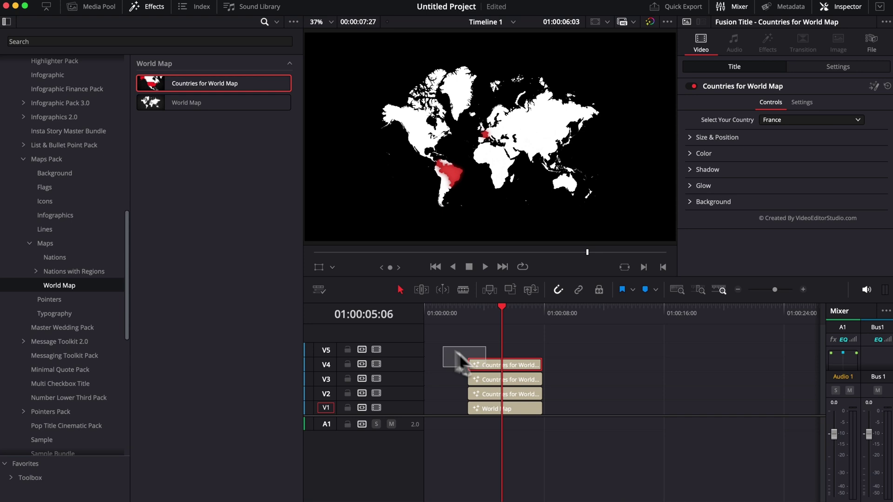
# Step: Move the four map clips to 01:00:00:00 and browse to Nations with Regions > France
pyautogui.moveTo(458, 359); pyautogui.dragTo(548, 465)
pyautogui.moveTo(529, 414); pyautogui.dragTo(484, 414)
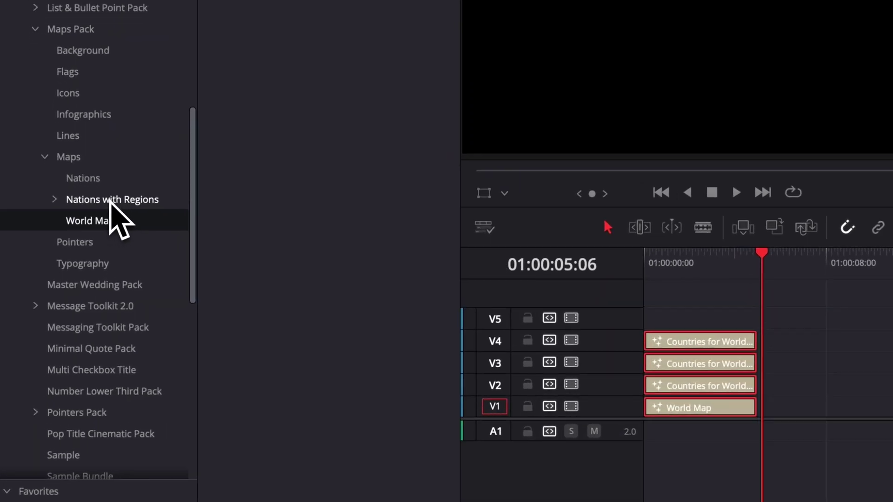
pyautogui.click(78, 272)
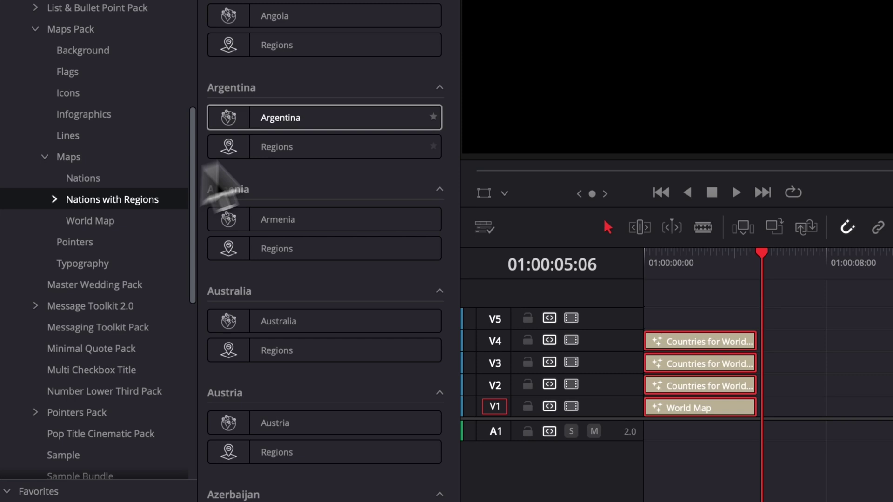
pyautogui.scroll(-20, 399, 156)
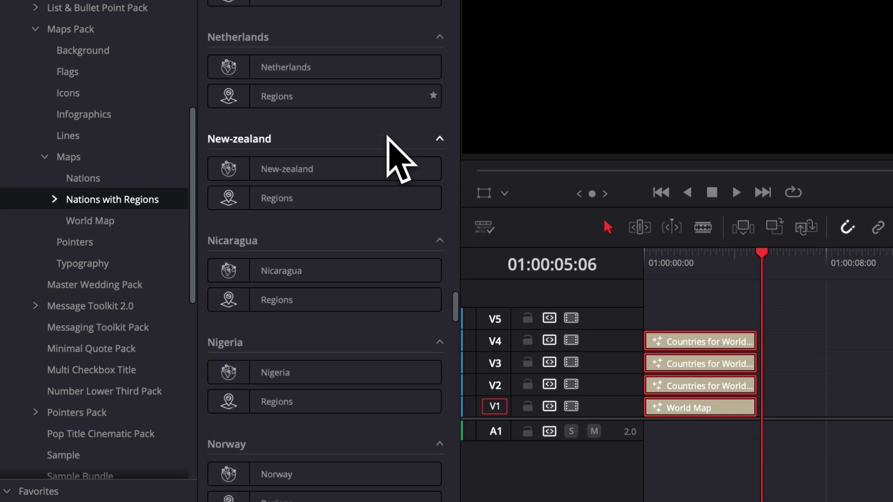
pyautogui.scroll(-20, 388, 140)
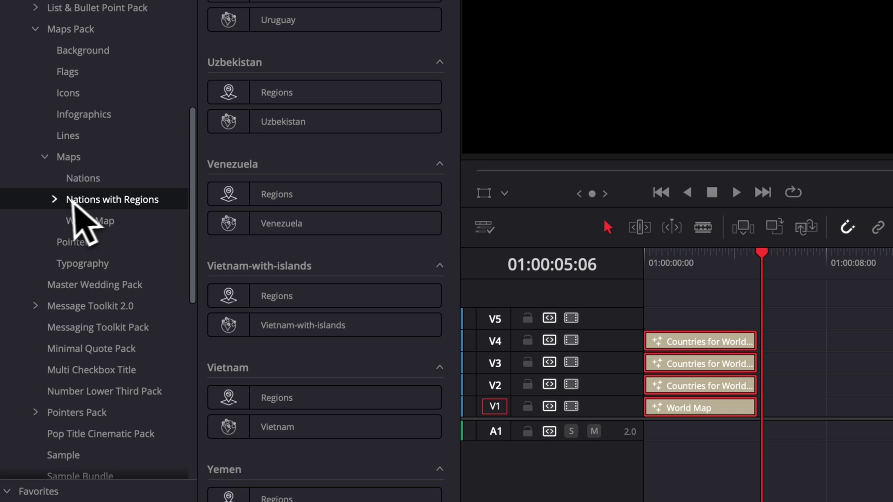
pyautogui.click(55, 199)
pyautogui.scroll(-4, 84, 259)
pyautogui.scroll(-15, 85, 258)
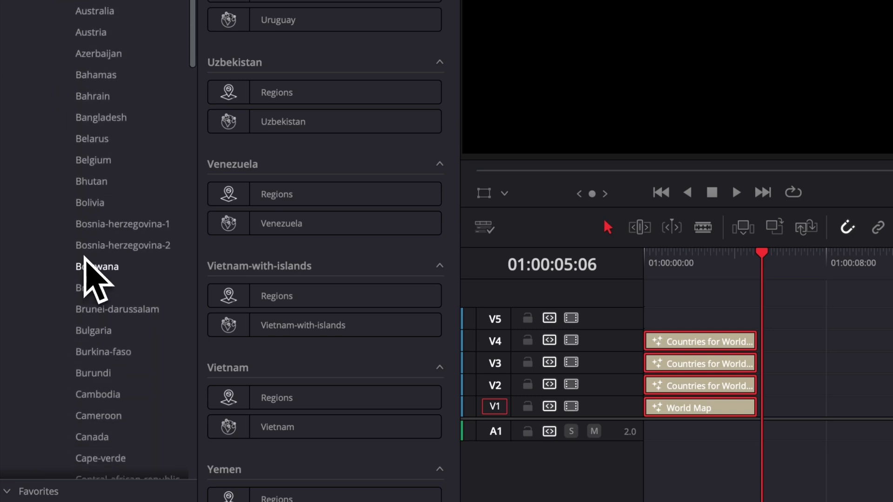
pyautogui.scroll(-4, 86, 257)
pyautogui.click(93, 256)
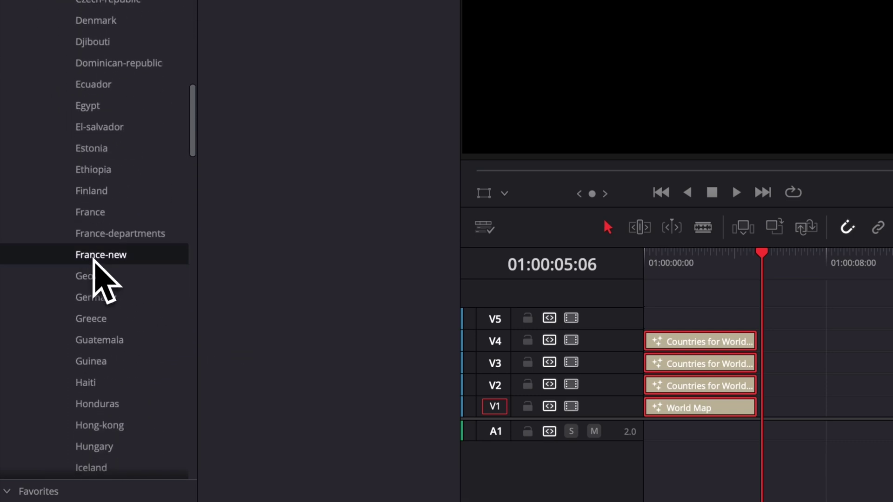
pyautogui.scroll(-3, 123, 270)
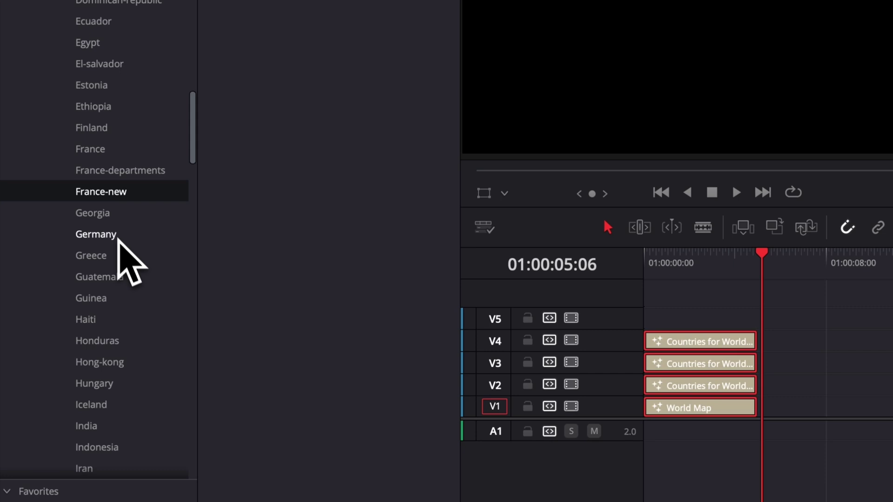
pyautogui.click(91, 149)
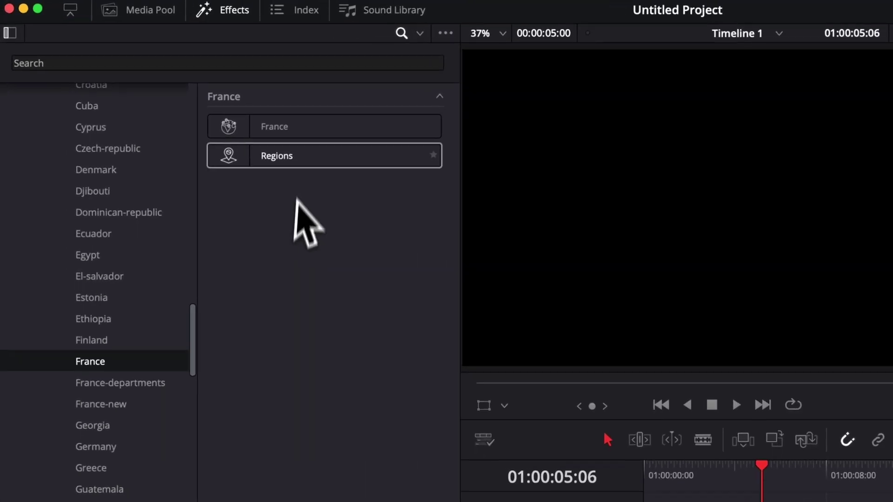
# Step: Add the France title on V1 and the Regions title on V2 after the world-map clips
pyautogui.moveTo(276, 132); pyautogui.dragTo(812, 501)
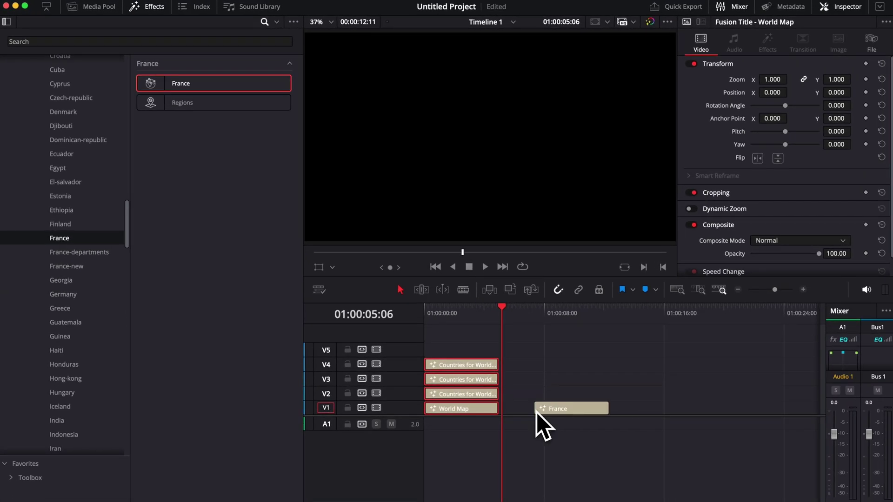
pyautogui.moveTo(198, 103); pyautogui.dragTo(539, 399)
pyautogui.click(571, 316)
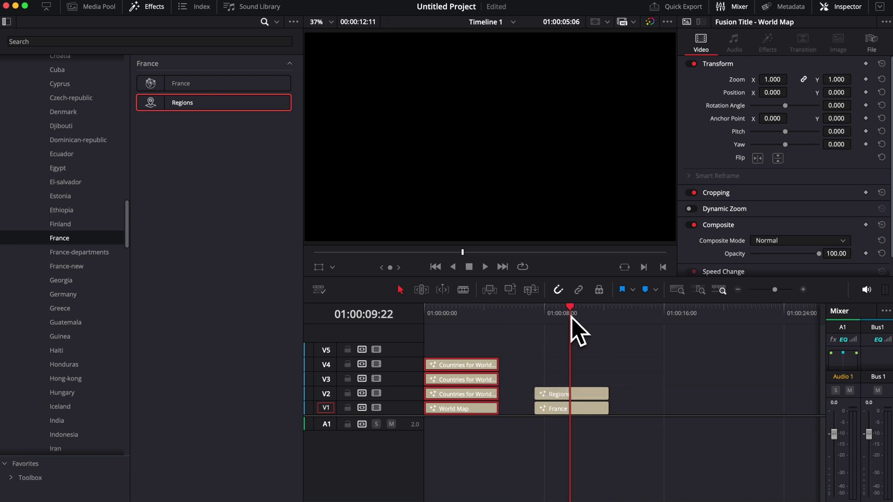
# Step: Set the Regions highlight to Poitou-Charentes, then browse the France-departments and France-new titles
pyautogui.click(572, 396)
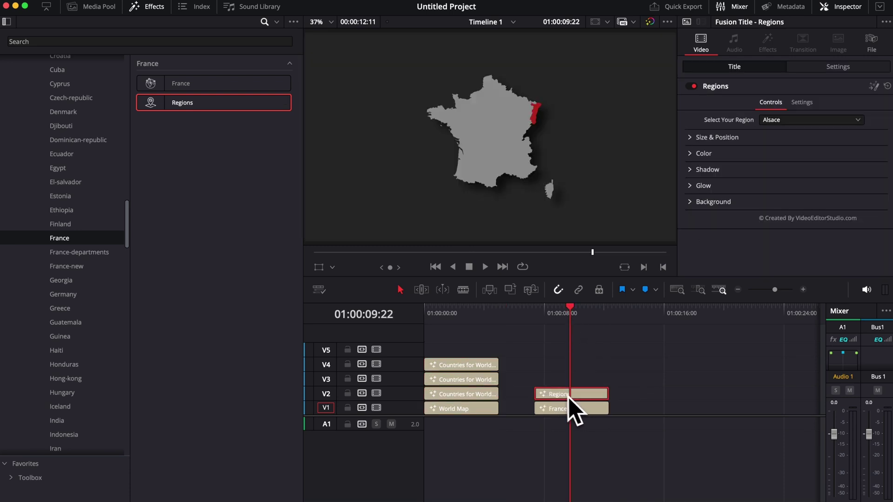
pyautogui.click(795, 120)
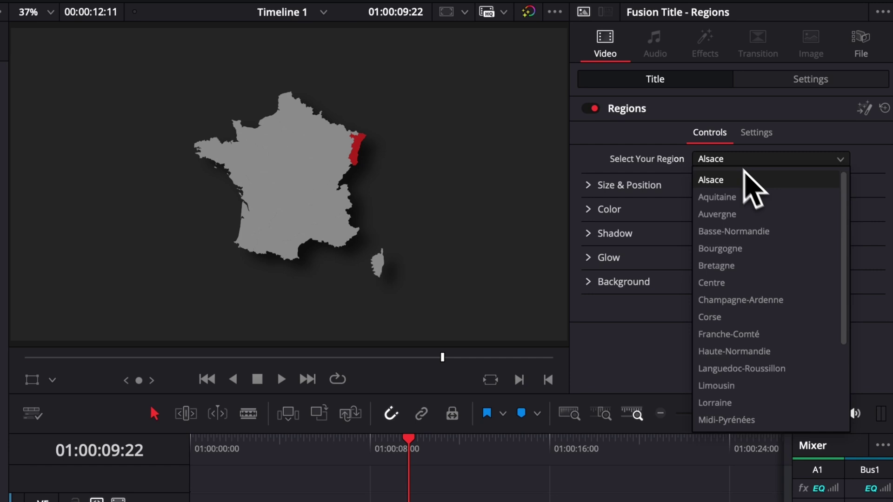
pyautogui.click(788, 226)
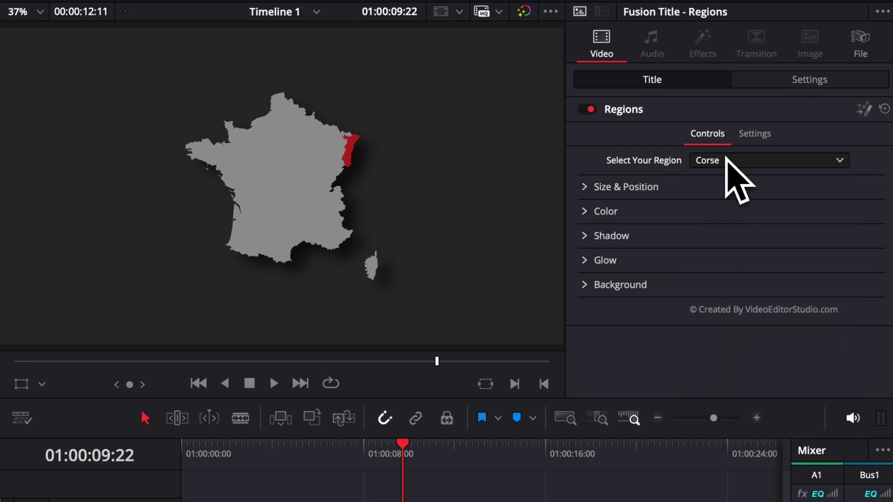
pyautogui.click(727, 162)
pyautogui.scroll(-3, 738, 404)
pyautogui.click(725, 343)
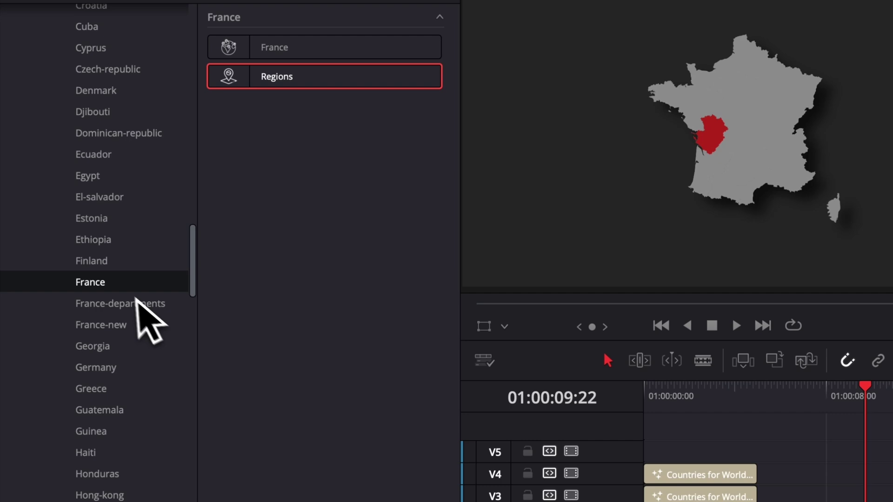
pyautogui.click(126, 305)
pyautogui.click(118, 326)
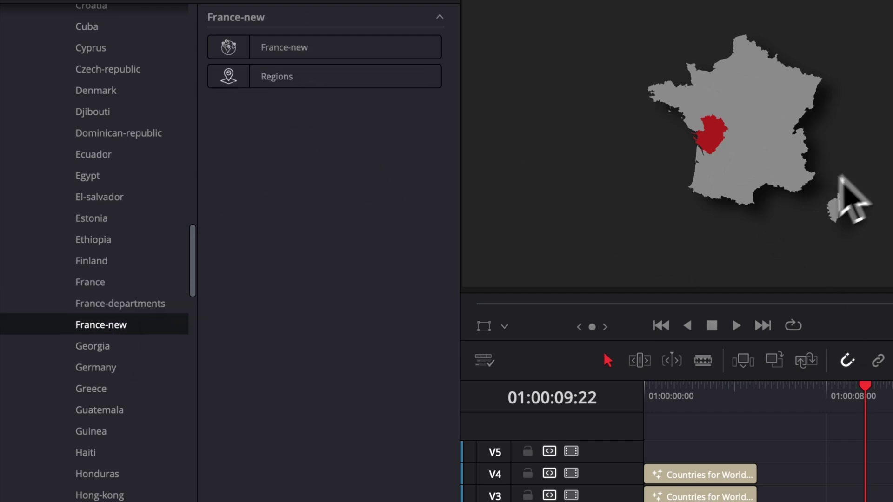
# Step: Add France-new on V1 with a Regions title above it highlighting Bourgogne-Franche-Comté
pyautogui.moveTo(366, 52); pyautogui.dragTo(892, 501)
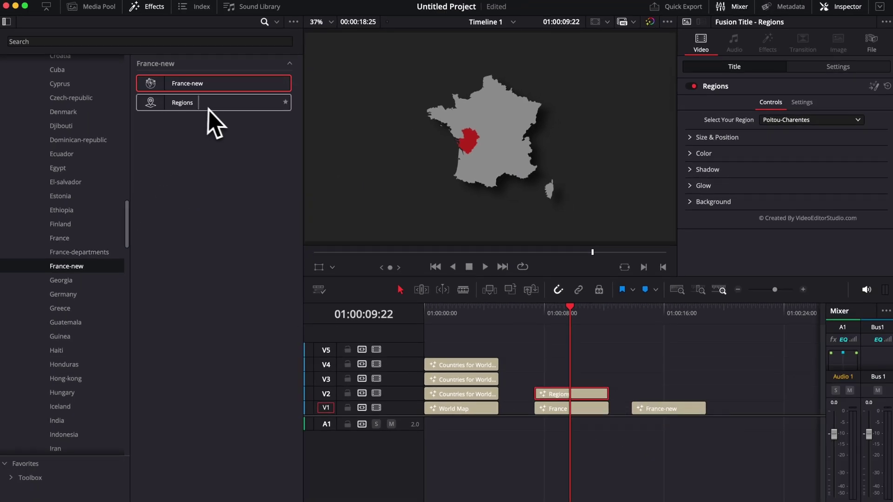
pyautogui.moveTo(208, 108); pyautogui.dragTo(688, 382)
pyautogui.moveTo(656, 408); pyautogui.dragTo(642, 409)
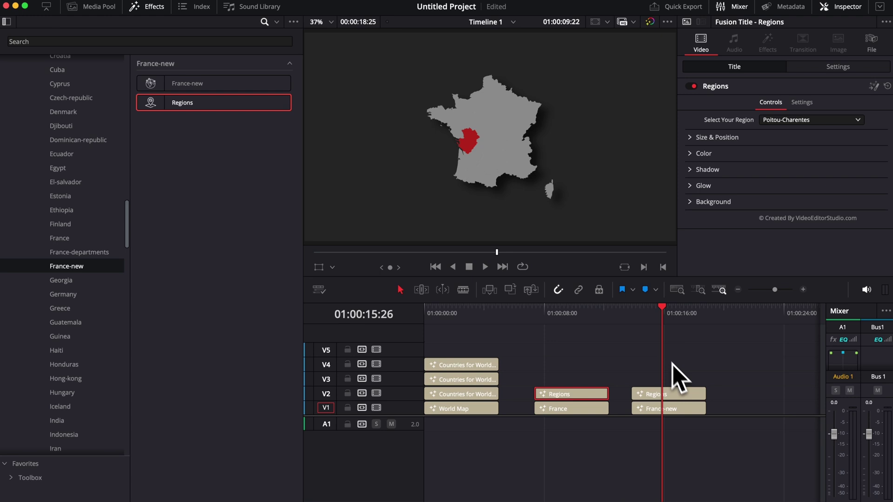
pyautogui.click(809, 120)
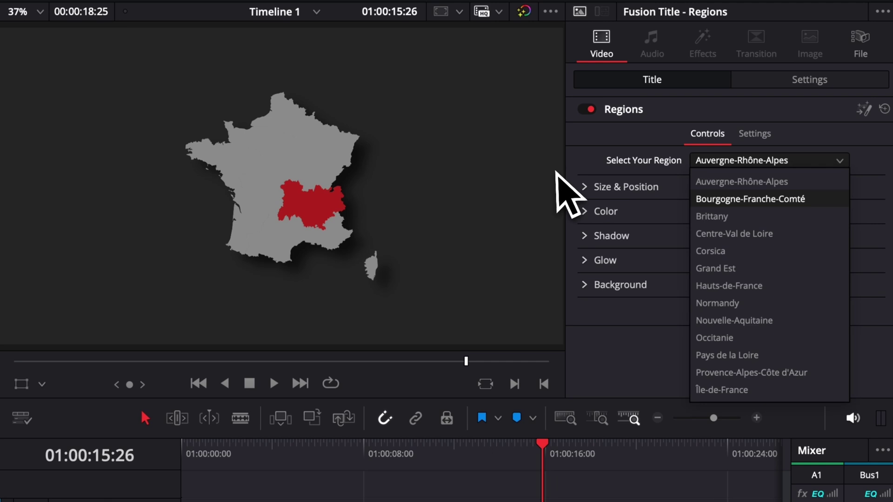
pyautogui.click(702, 198)
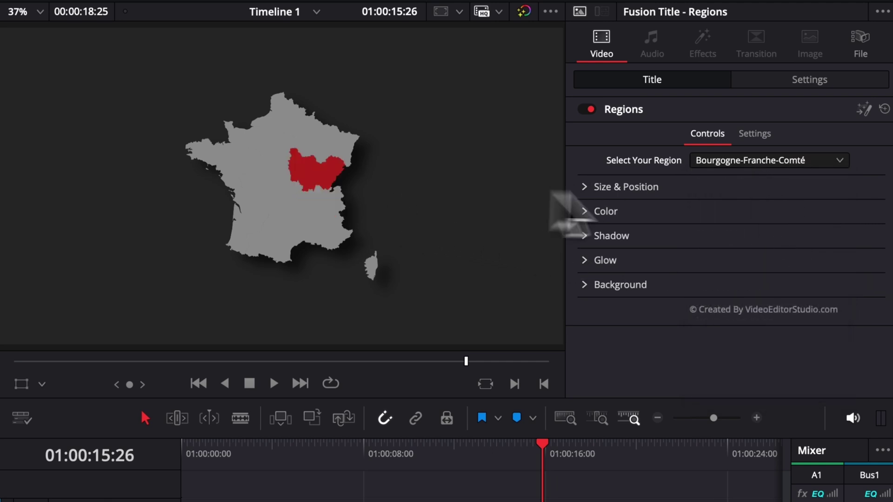
pyautogui.moveTo(651, 364); pyautogui.dragTo(570, 368)
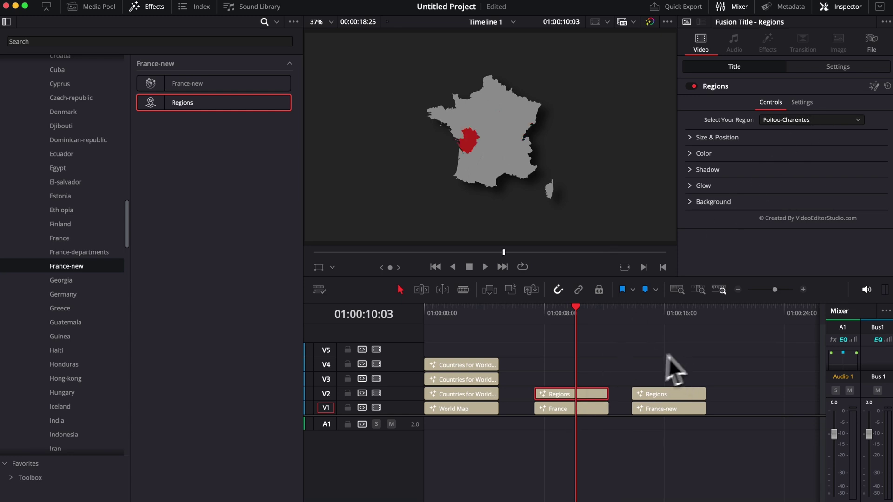
pyautogui.scroll(15, 107, 307)
pyautogui.scroll(-12, 107, 309)
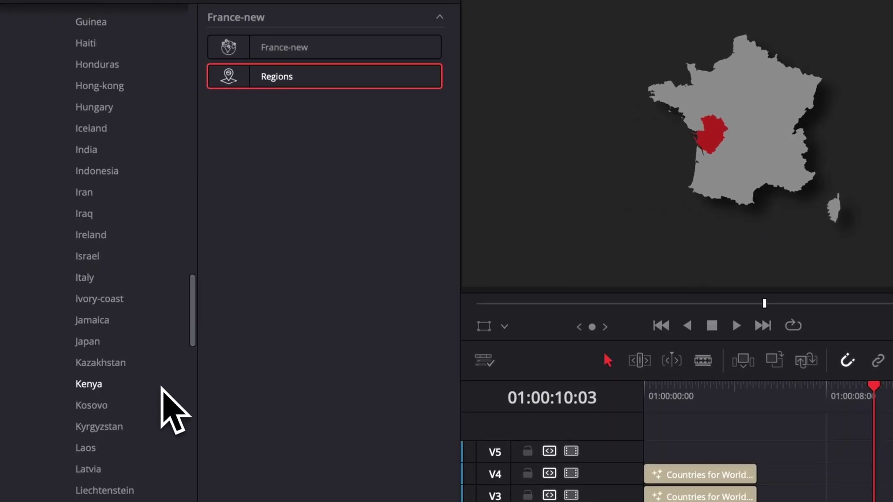
pyautogui.scroll(-9, 162, 389)
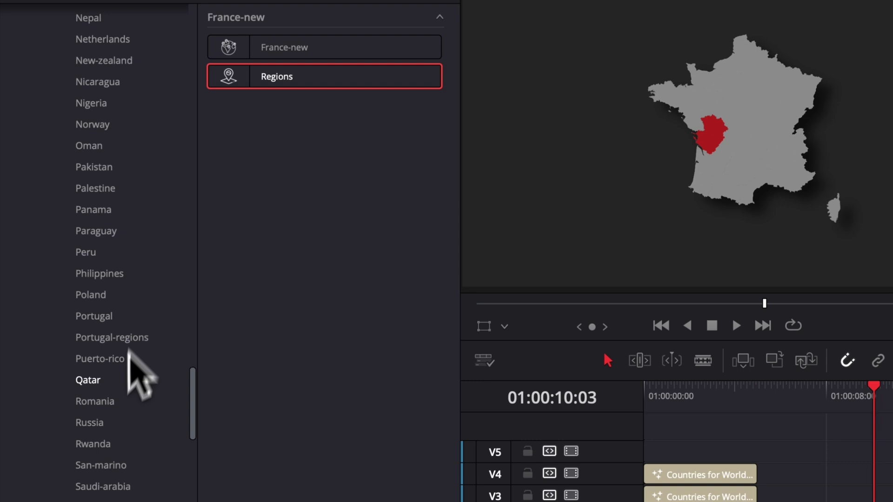
pyautogui.scroll(-4, 120, 390)
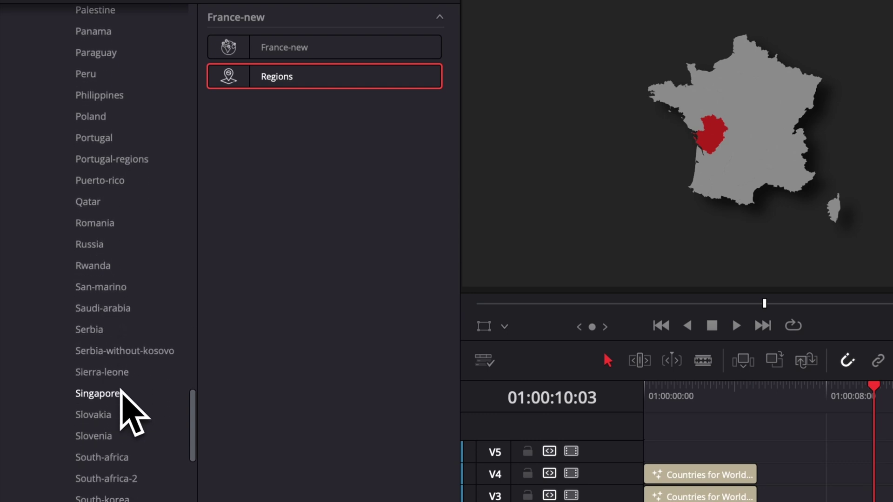
pyautogui.scroll(-2, 84, 484)
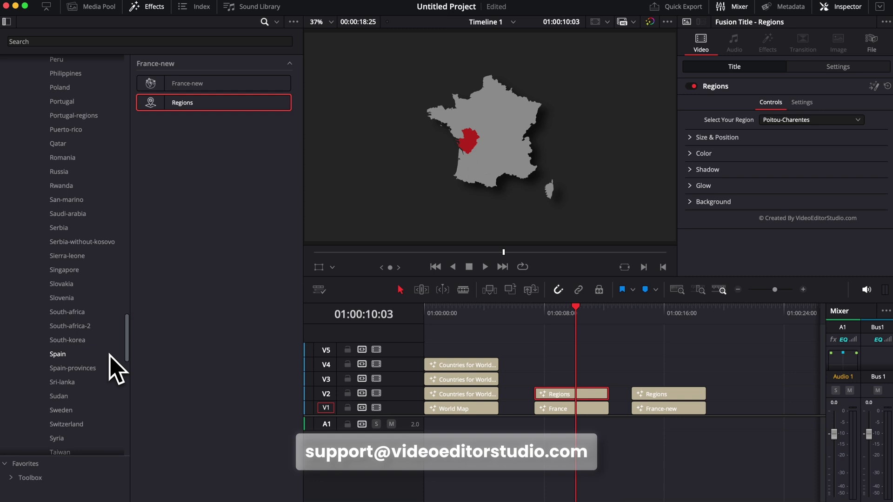
pyautogui.scroll(-6, 112, 363)
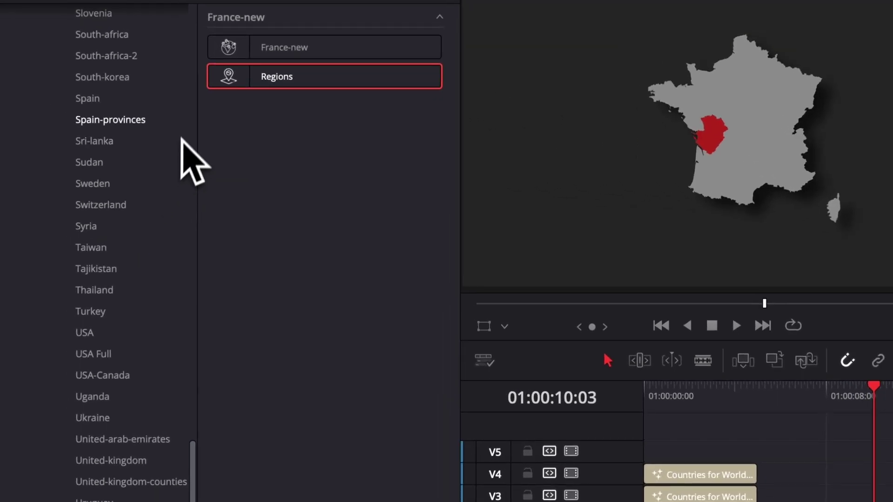
pyautogui.scroll(-10, 153, 256)
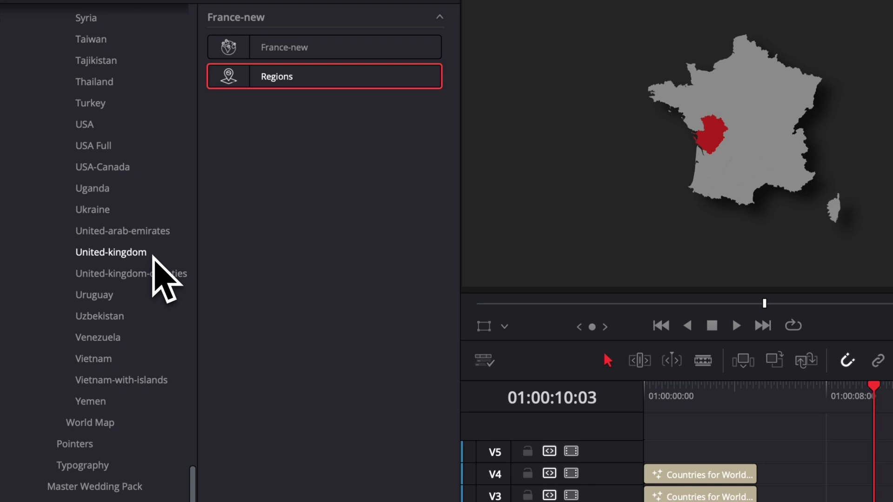
pyautogui.scroll(20, 139, 186)
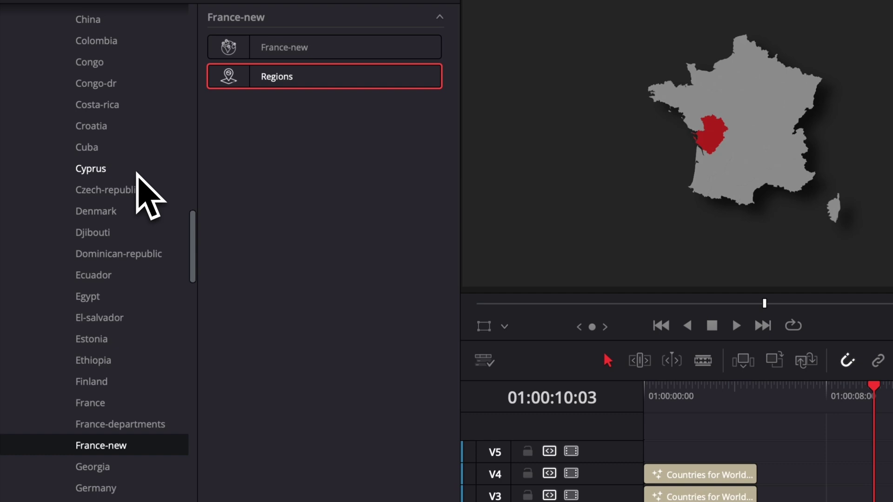
pyautogui.scroll(15, 136, 172)
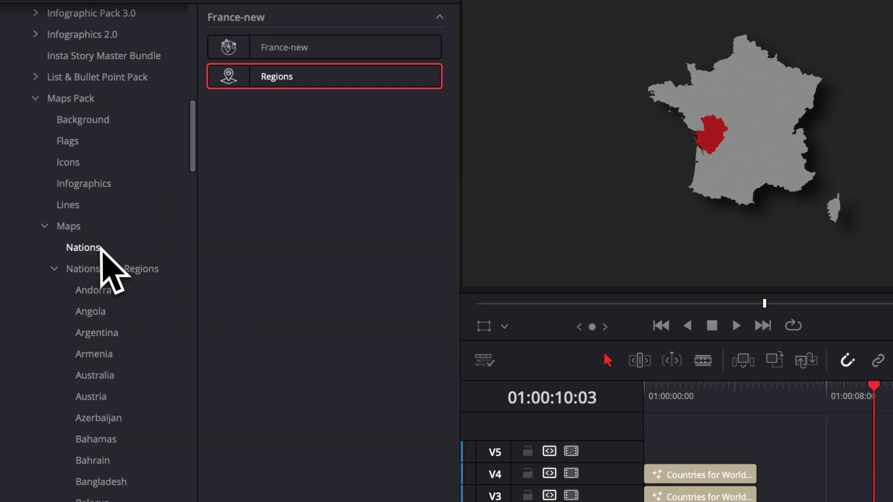
# Step: Place Individual Countries from Maps > Nations on V1 after France-new and set it to Australia
pyautogui.click(101, 250)
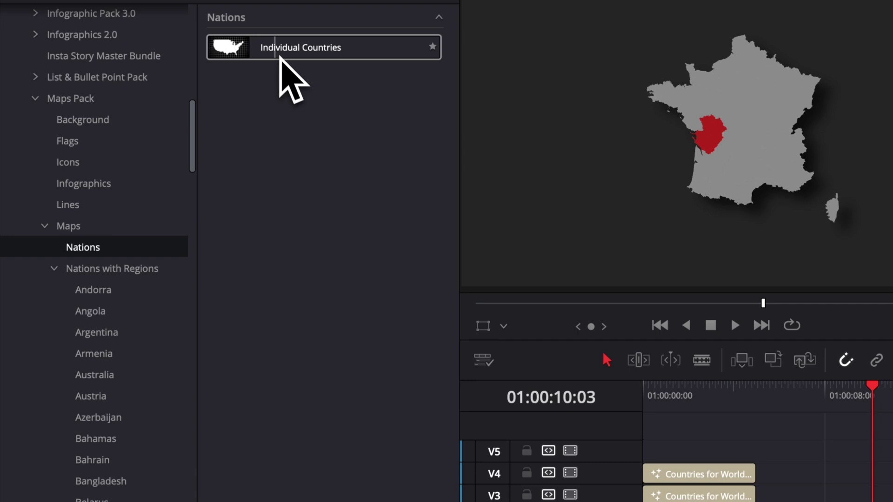
pyautogui.moveTo(281, 57); pyautogui.dragTo(892, 399)
pyautogui.moveTo(646, 314); pyautogui.dragTo(749, 428)
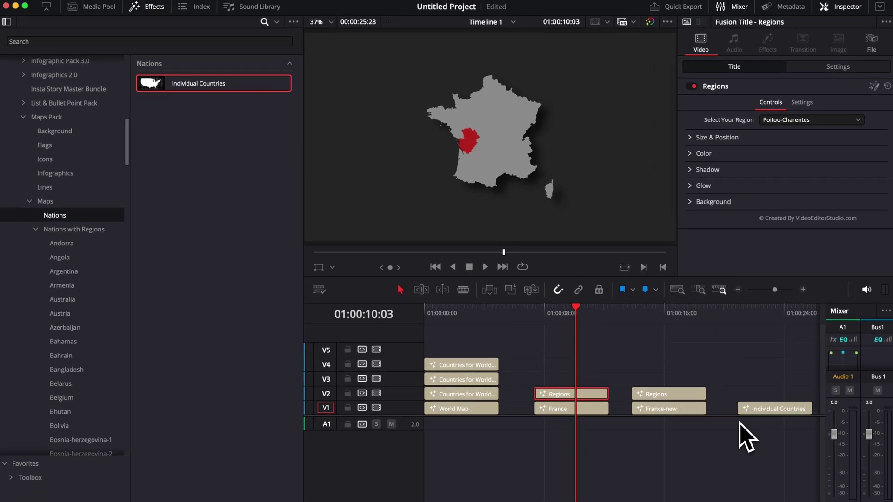
pyautogui.hscroll(3, 746, 438)
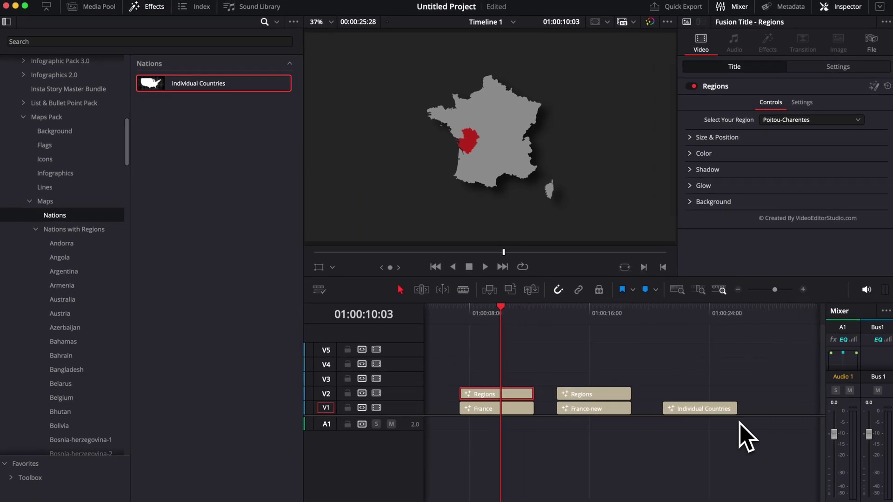
pyautogui.click(685, 405)
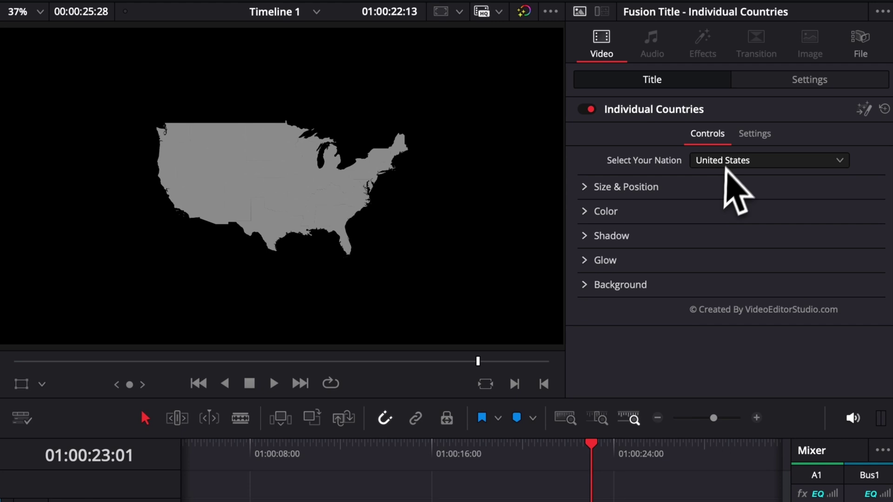
pyautogui.click(789, 120)
pyautogui.scroll(-3, 736, 271)
pyautogui.scroll(15, 735, 271)
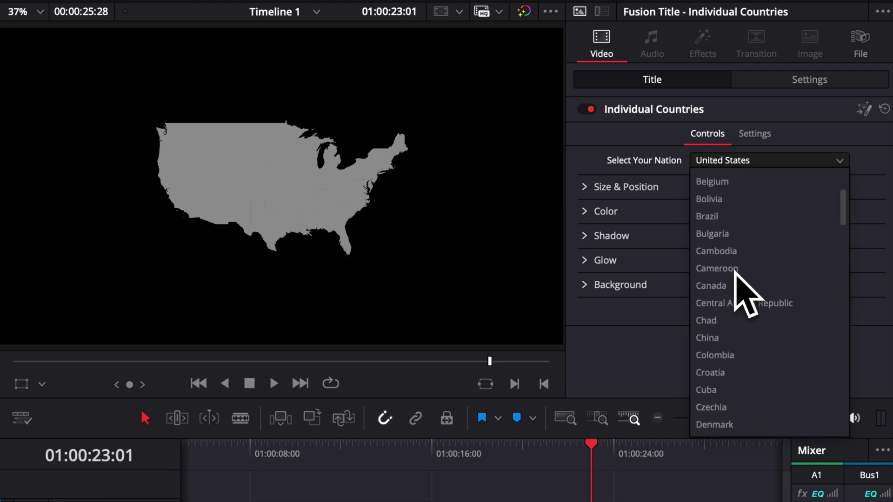
pyautogui.click(723, 215)
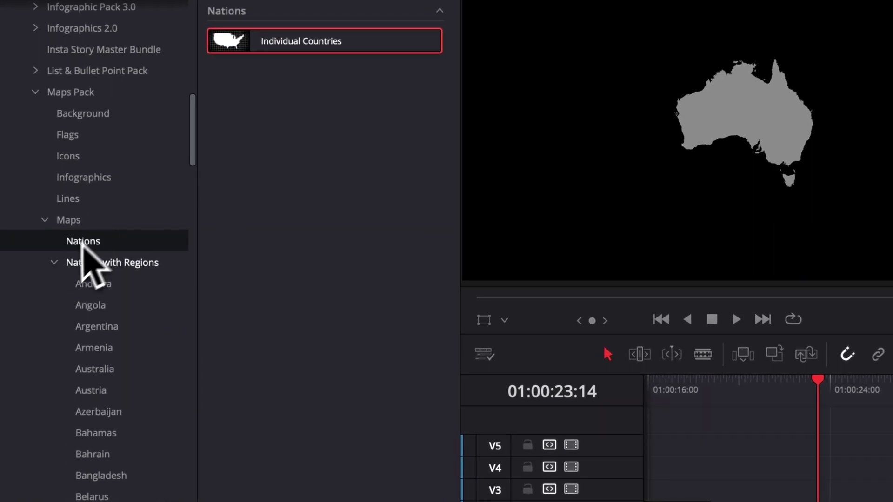
# Step: Drop Typography 07 at the start of V1 and select it to edit its prefix text
pyautogui.click(36, 229)
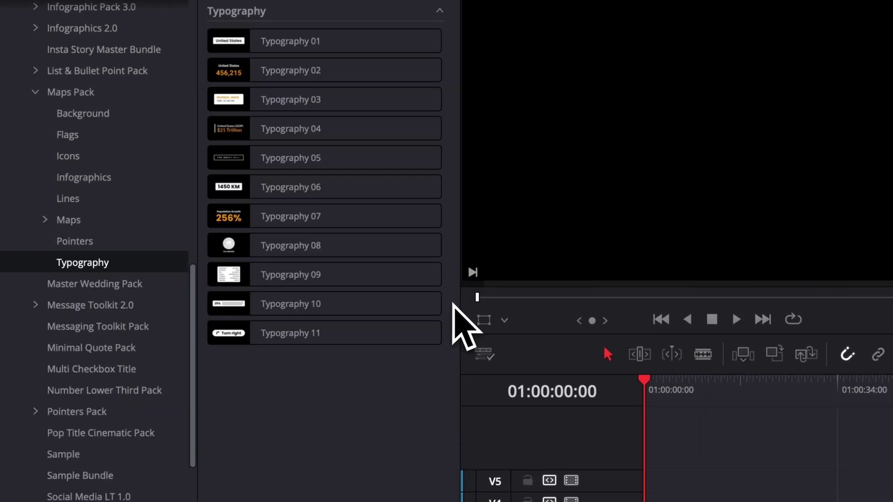
pyautogui.click(270, 225)
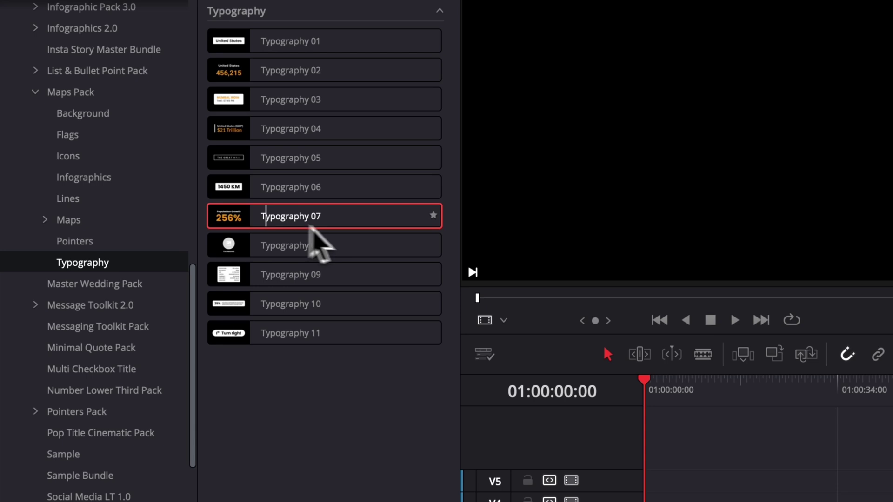
pyautogui.moveTo(281, 223); pyautogui.dragTo(657, 501)
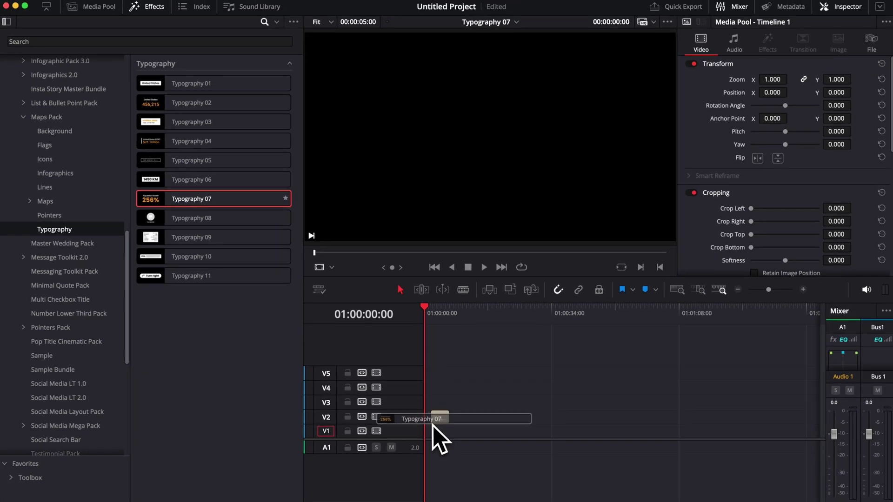
pyautogui.moveTo(426, 439); pyautogui.dragTo(428, 433)
pyautogui.click(433, 317)
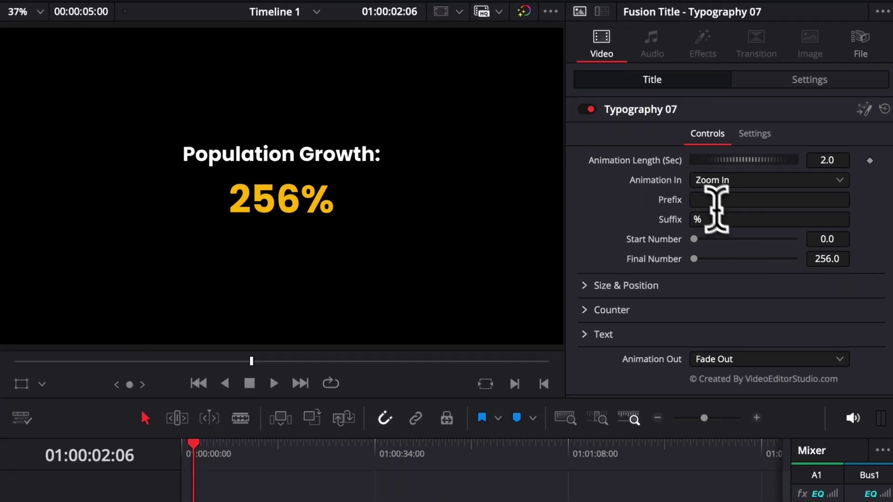
pyautogui.click(780, 145)
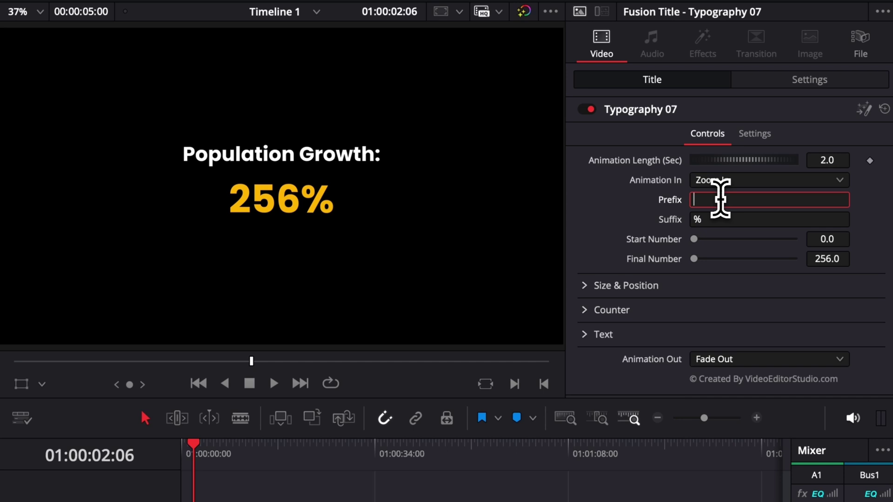